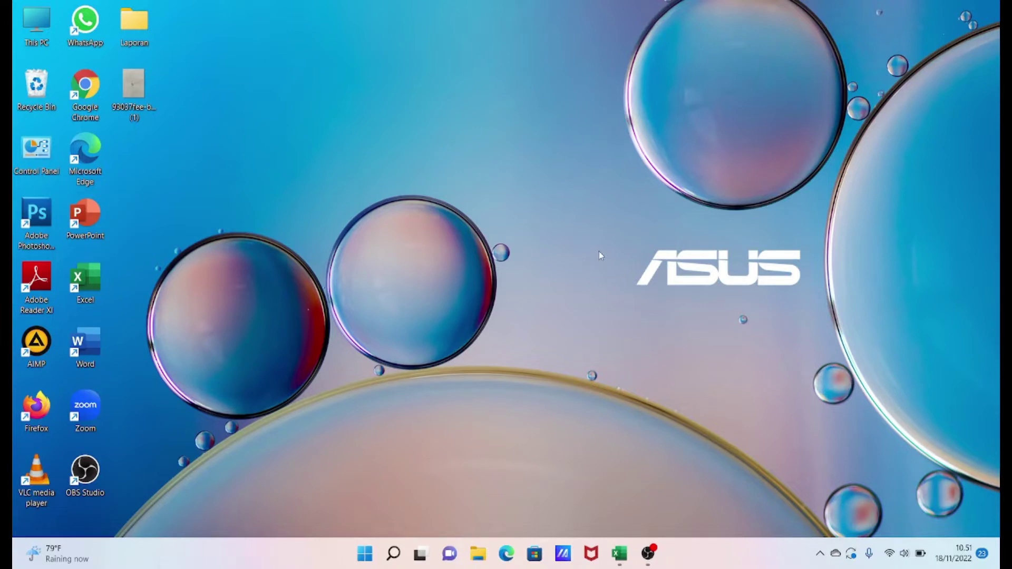
Step: Restore the Book1 workbook with the Makassar table from the taskbar
click(618, 552)
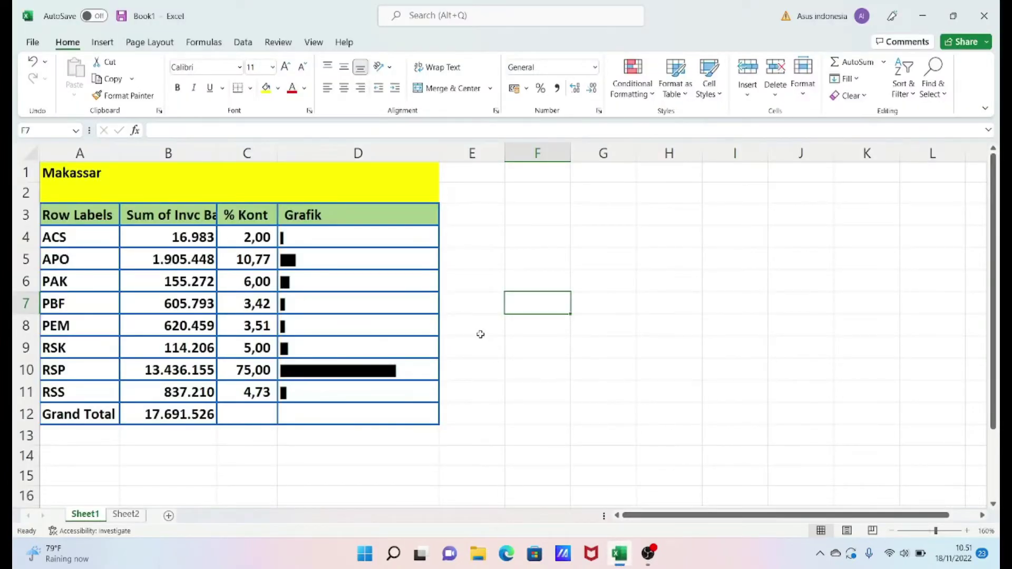
click(481, 336)
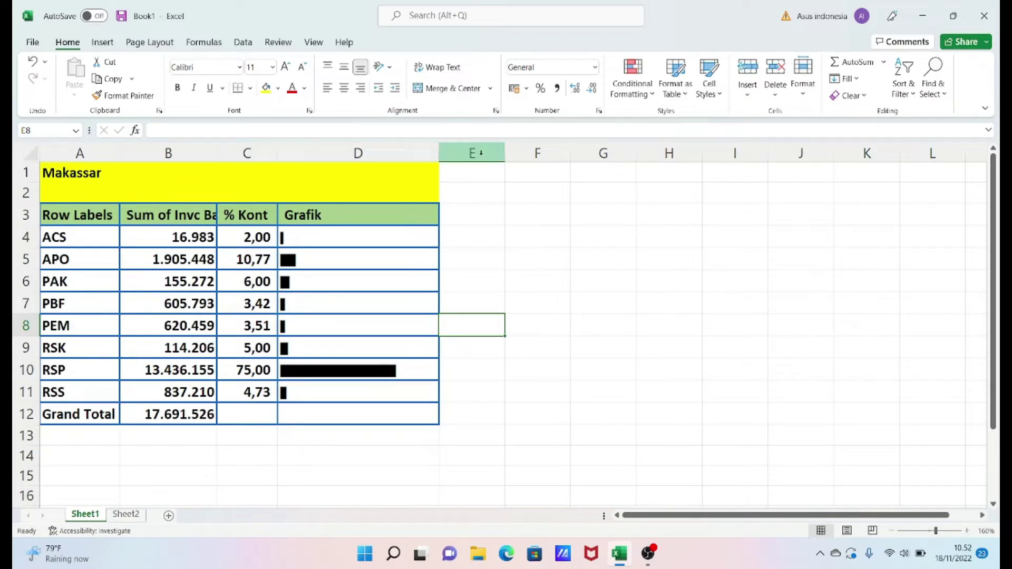
click(363, 236)
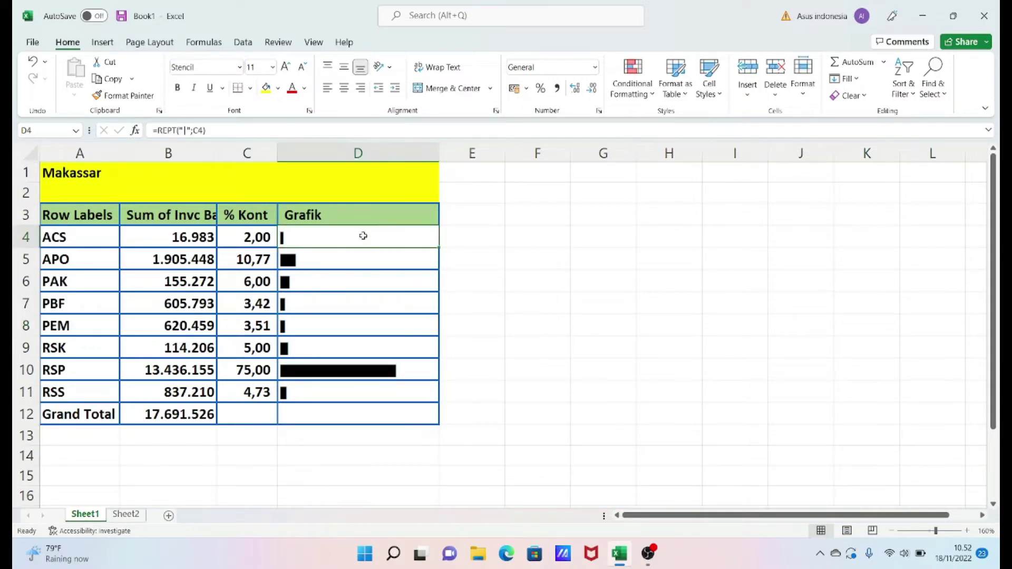
click(344, 261)
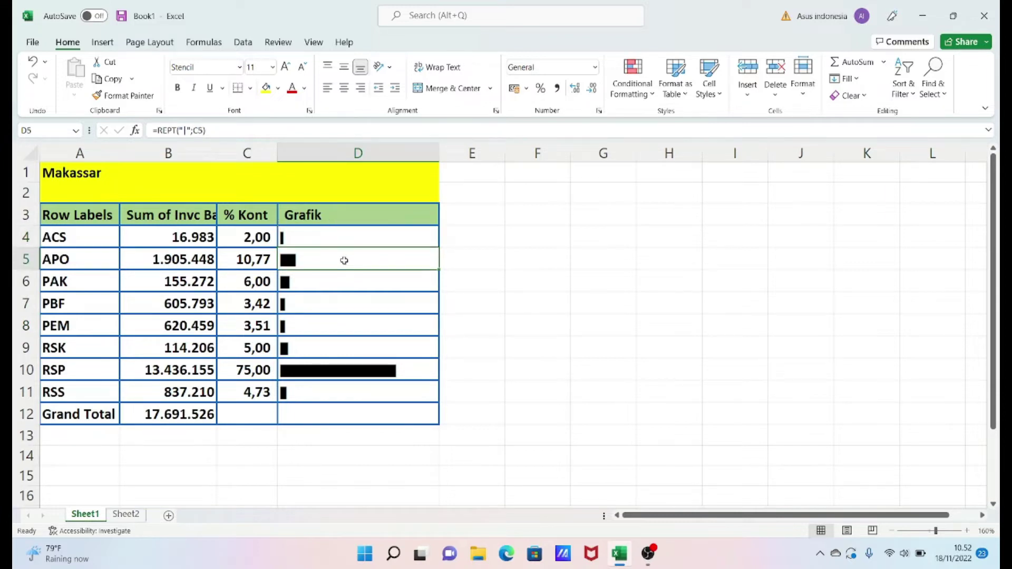
click(330, 287)
click(321, 302)
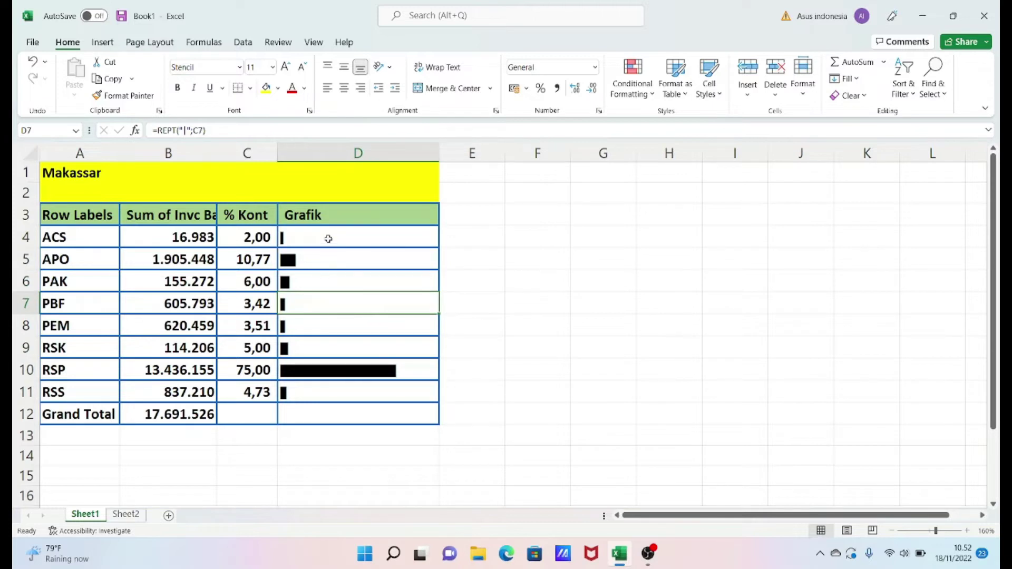
drag(328, 239, 336, 384)
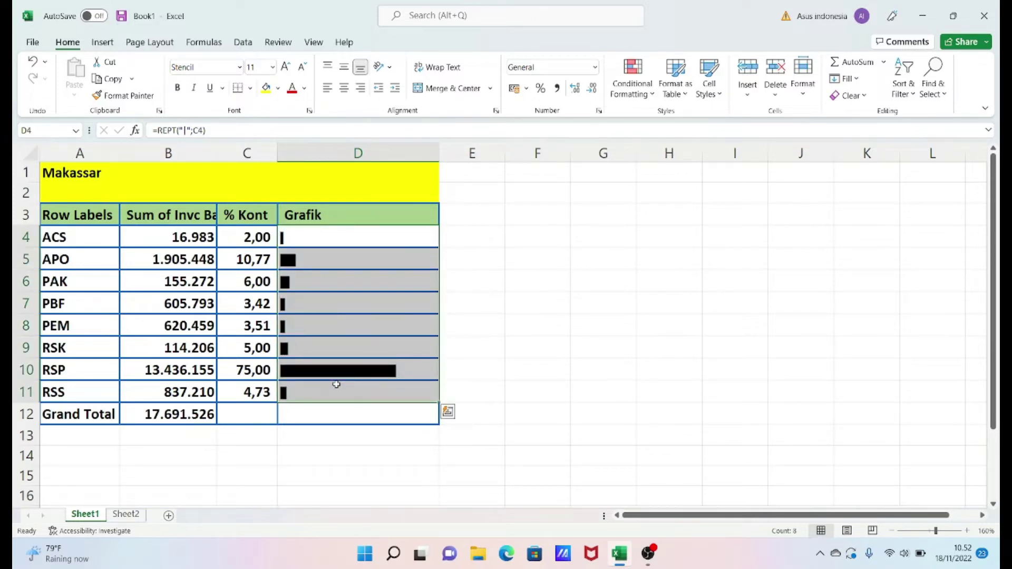
click(255, 238)
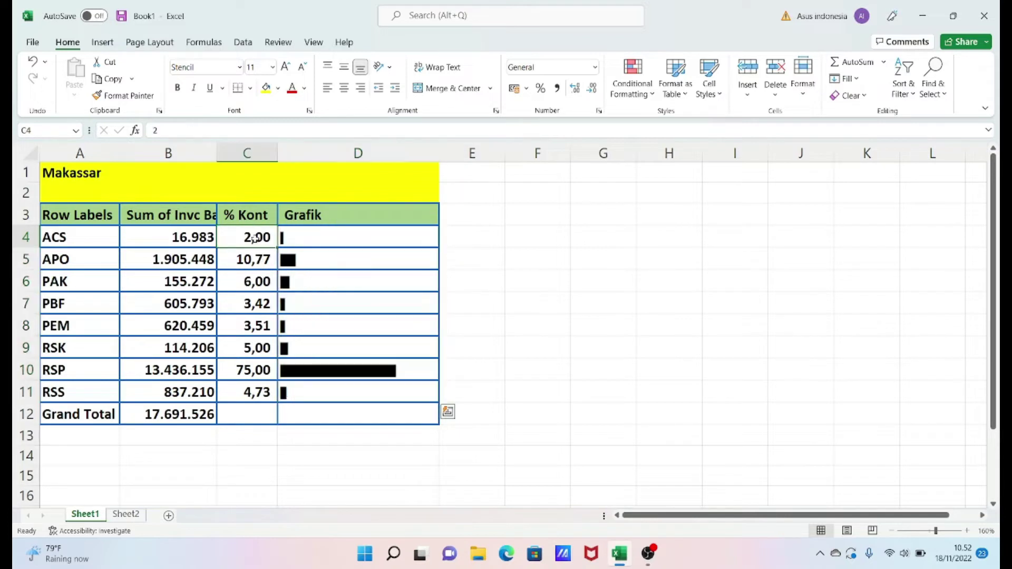
drag(254, 238, 259, 436)
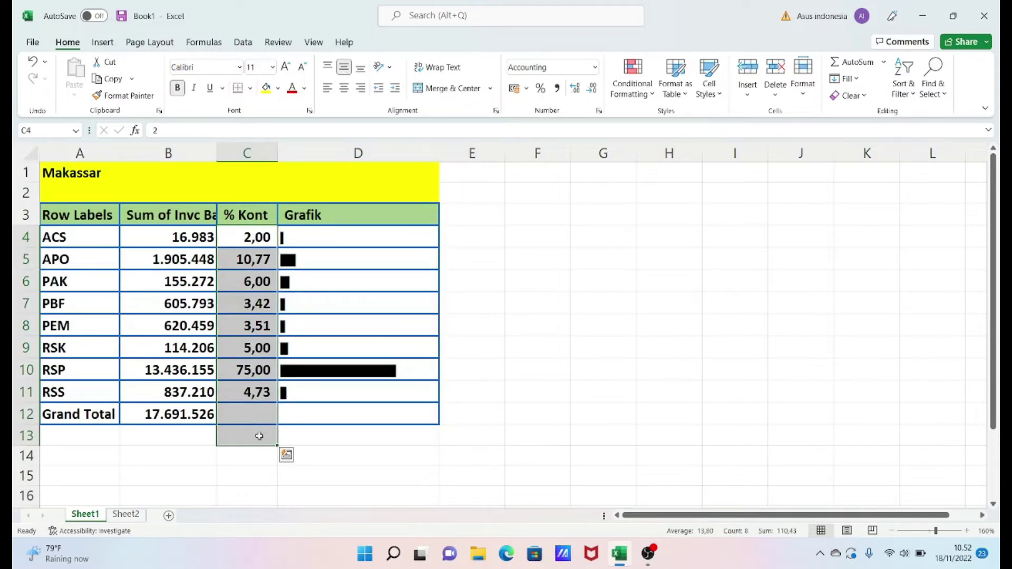
click(245, 247)
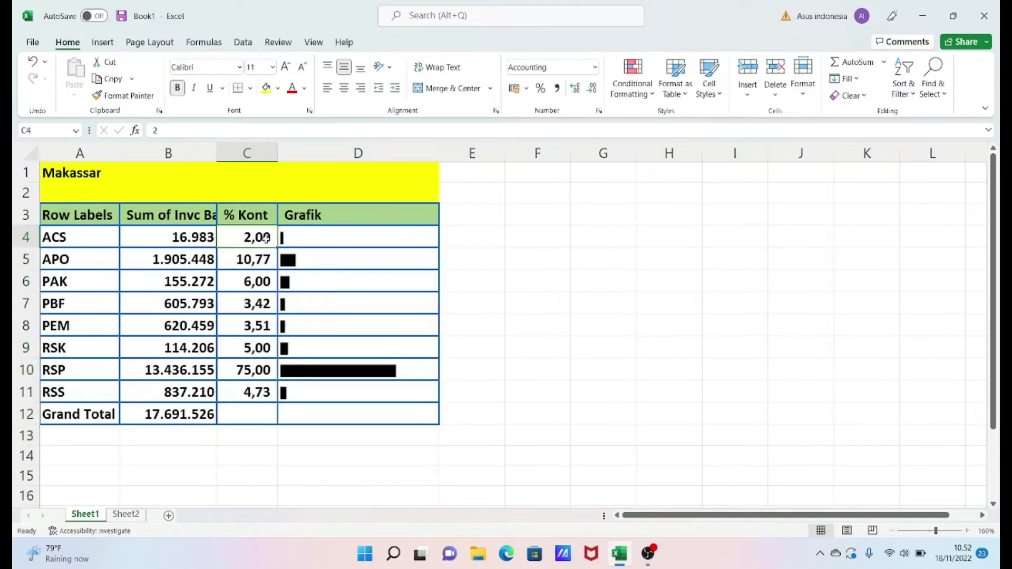
click(324, 235)
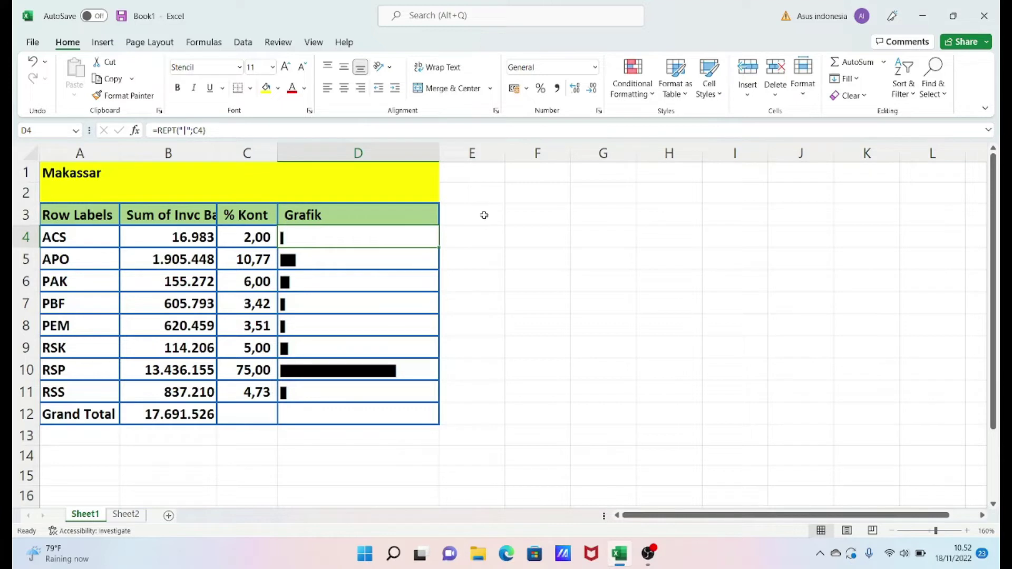
click(484, 215)
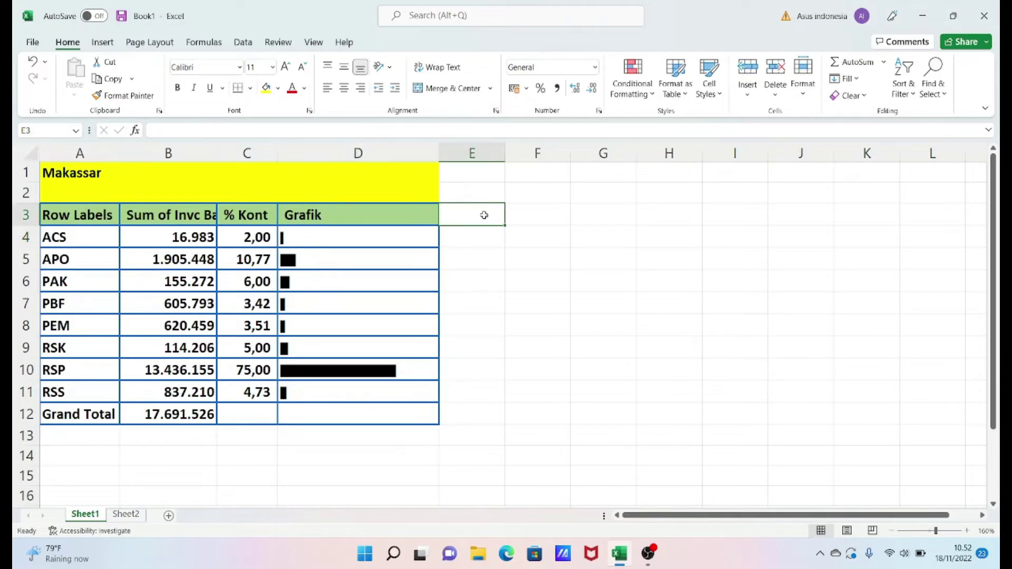
text(Grafik)
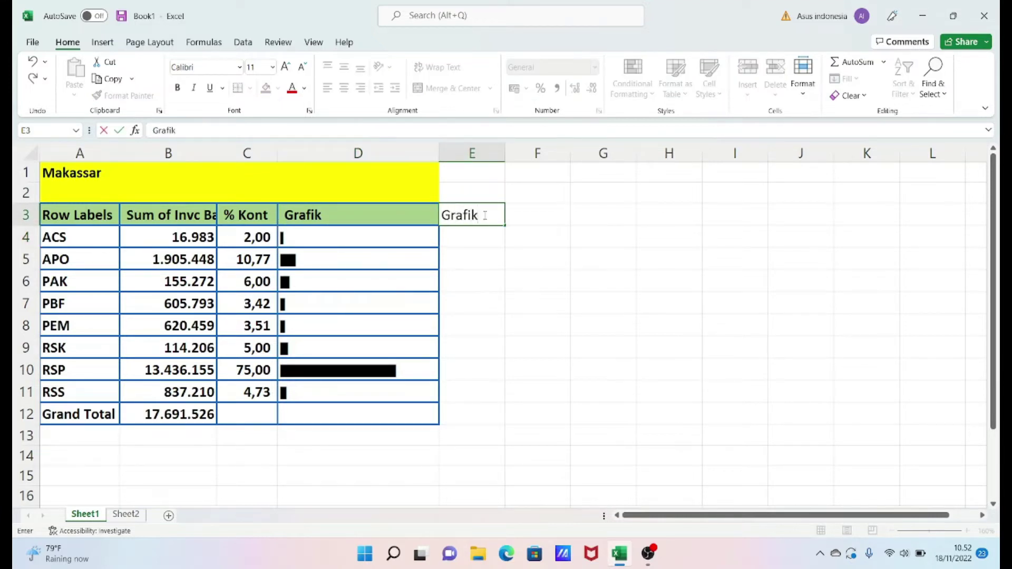
key(Tab)
click(495, 254)
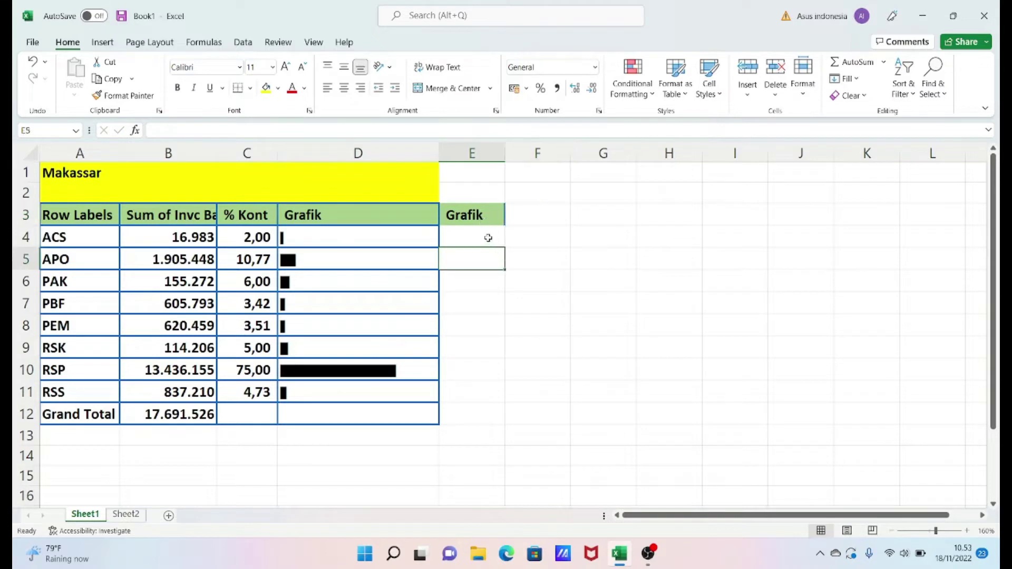
mouse_move(488, 238)
mouse_down()
mouse_move(484, 459)
mouse_move(481, 420)
mouse_up()
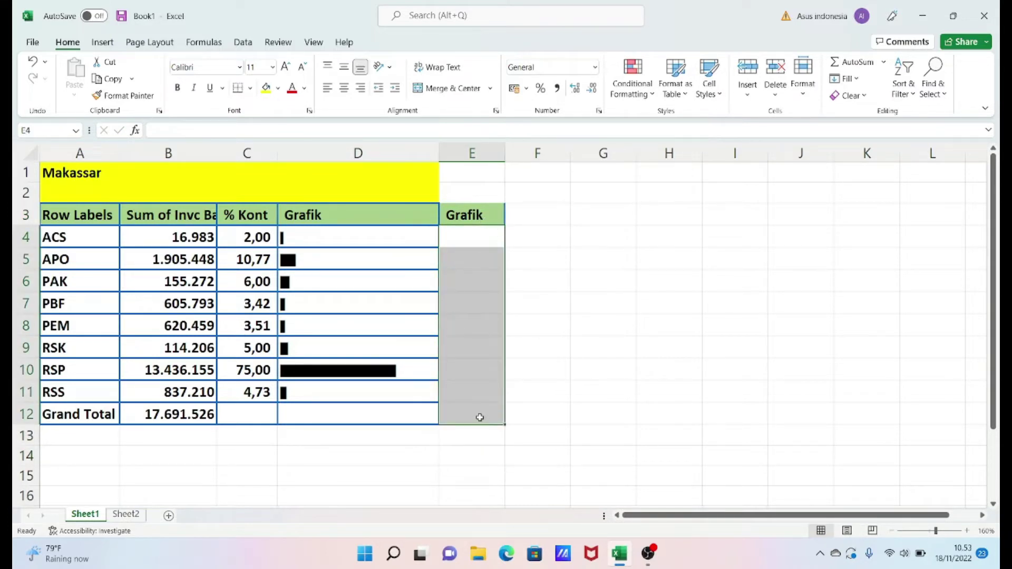
click(251, 239)
click(253, 258)
click(471, 232)
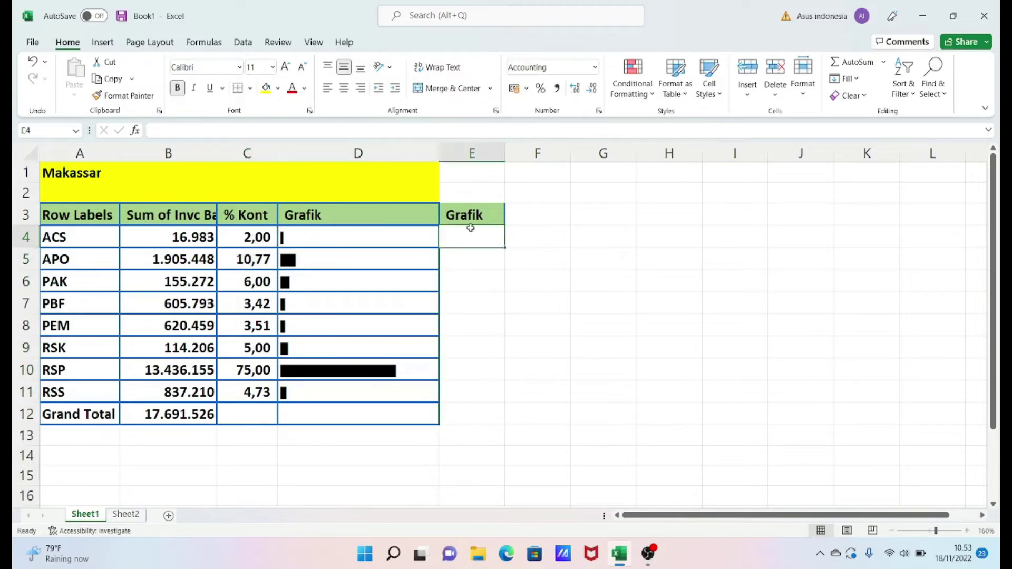
click(257, 240)
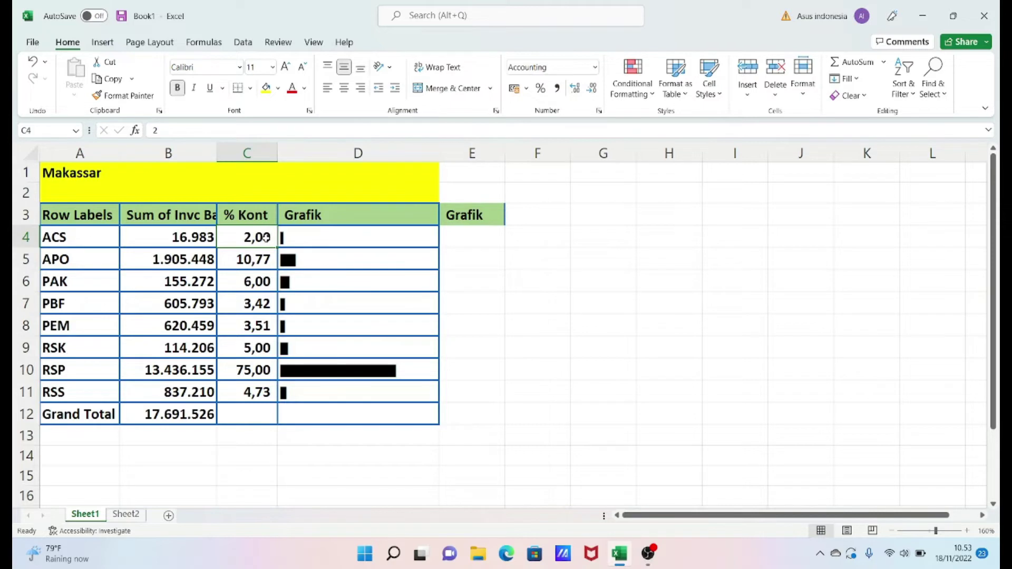
click(576, 291)
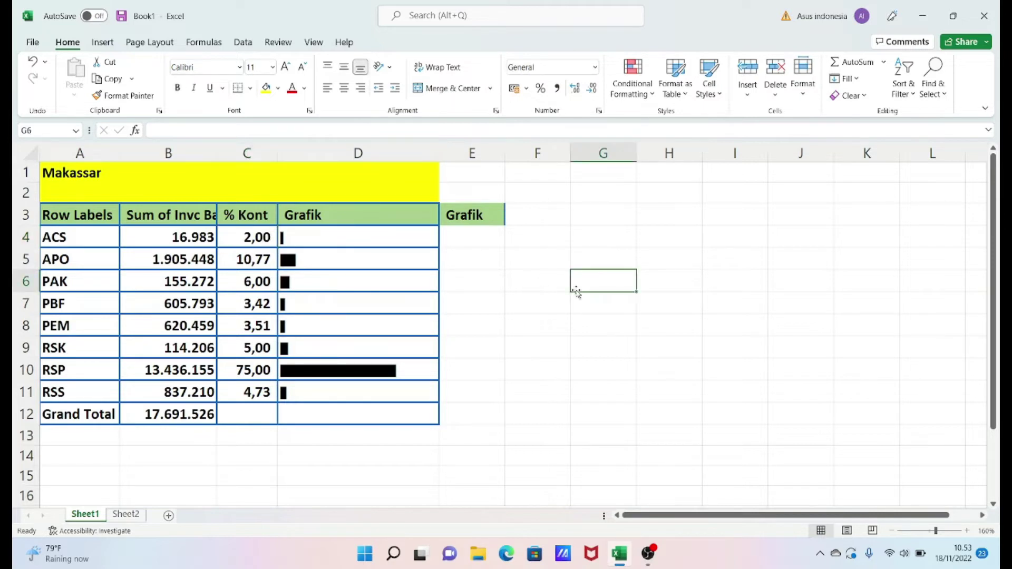
click(475, 234)
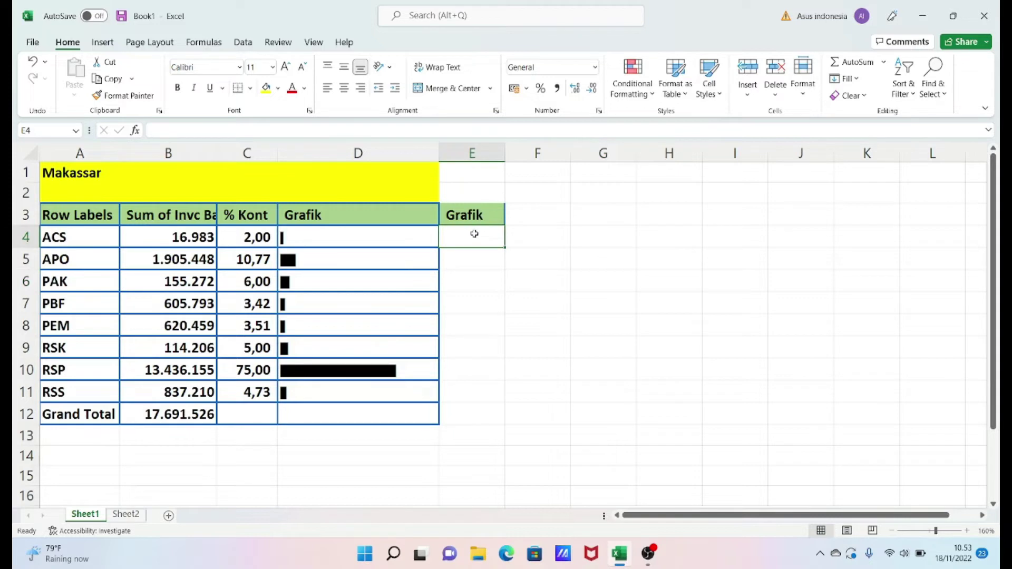
Step: Enter =REPT("|";C4) in E4 to draw a pipe bar for ACS
text(=)
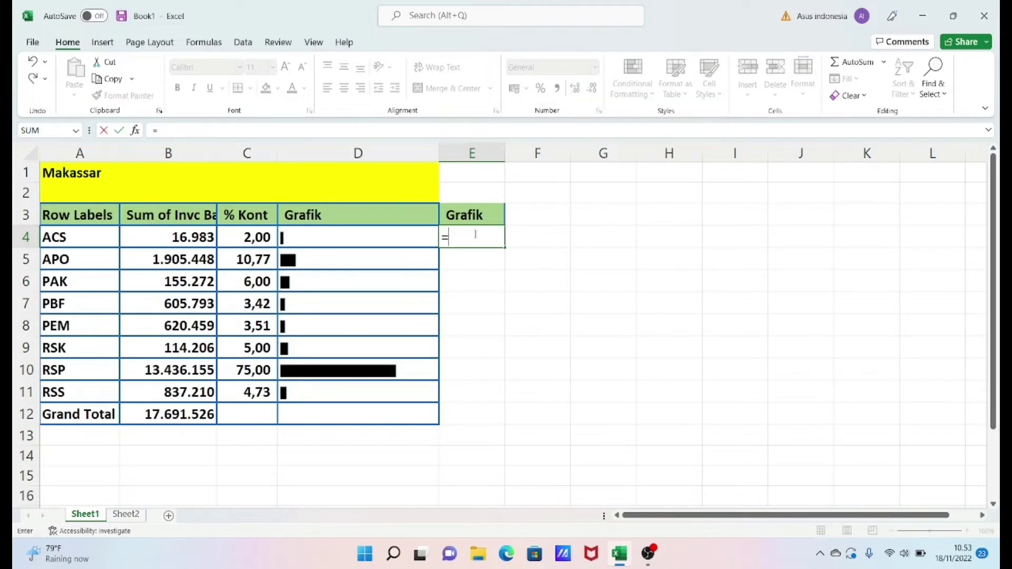
text(rep)
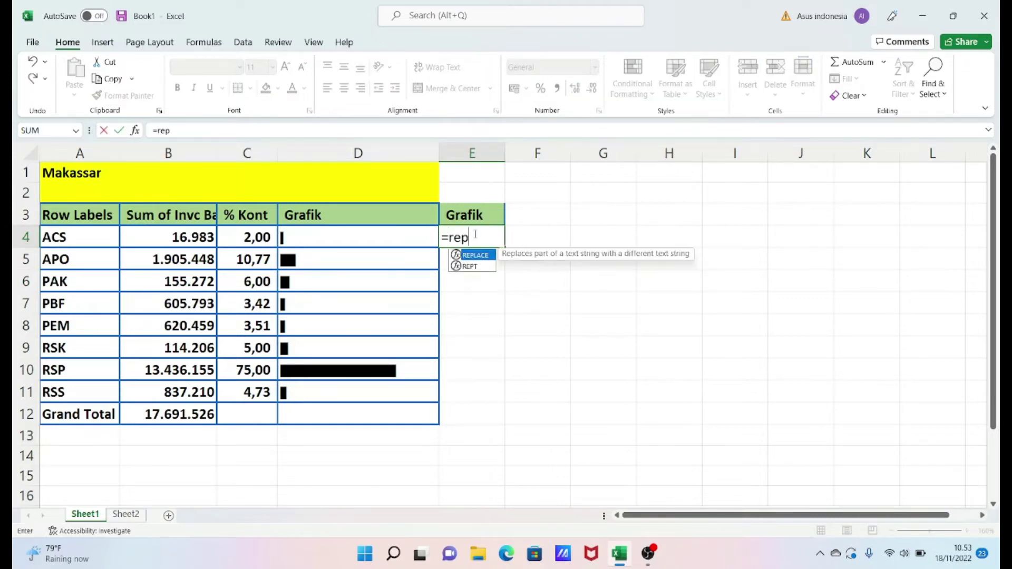
text(t)
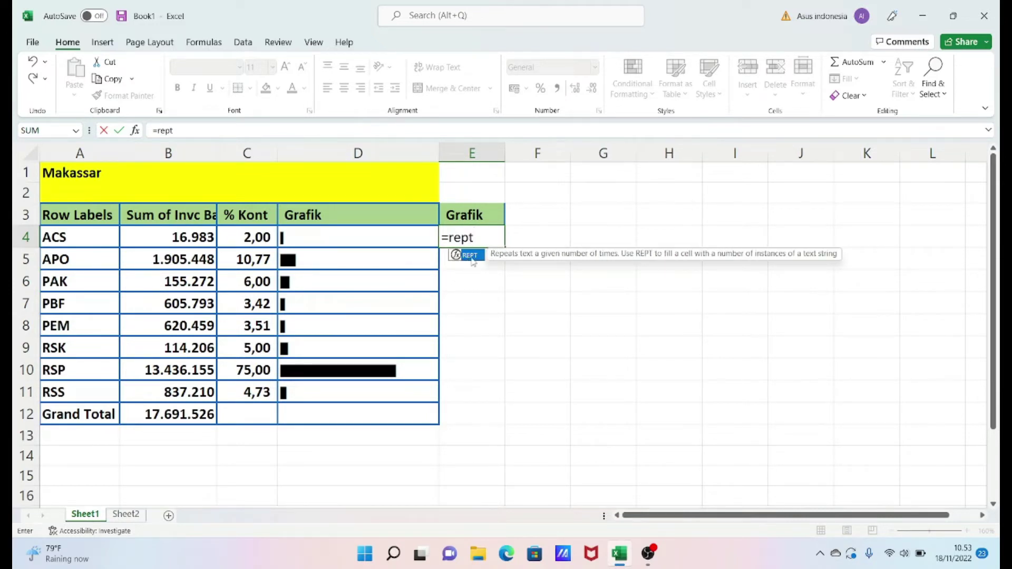
double_click(469, 256)
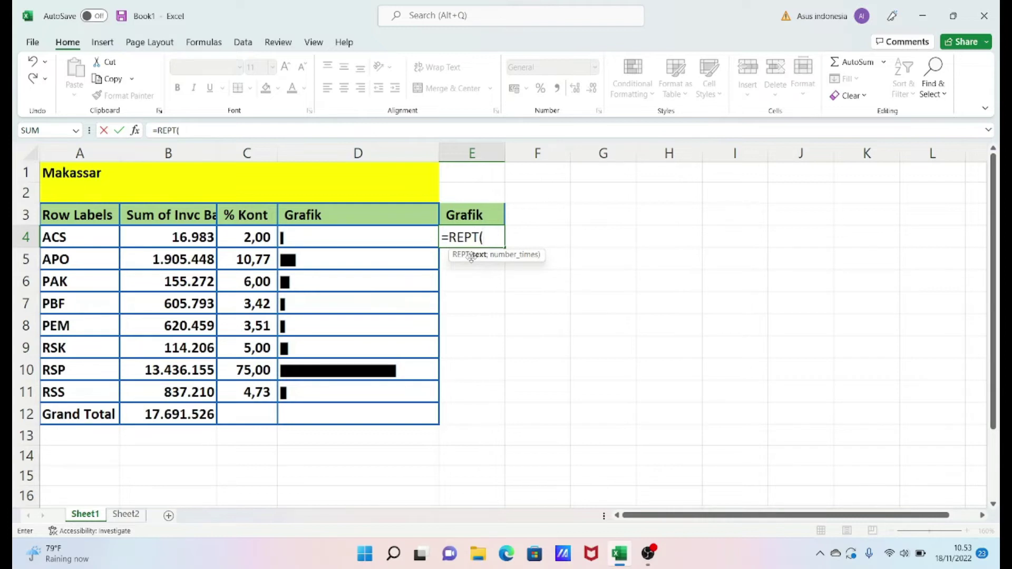
text(")
text(|)
text(")
text(;)
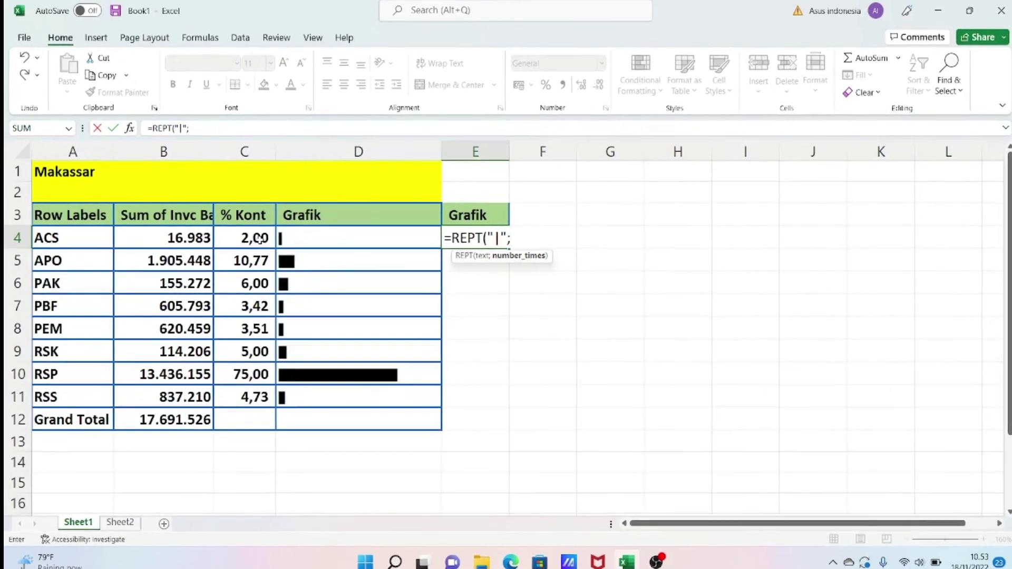
click(262, 239)
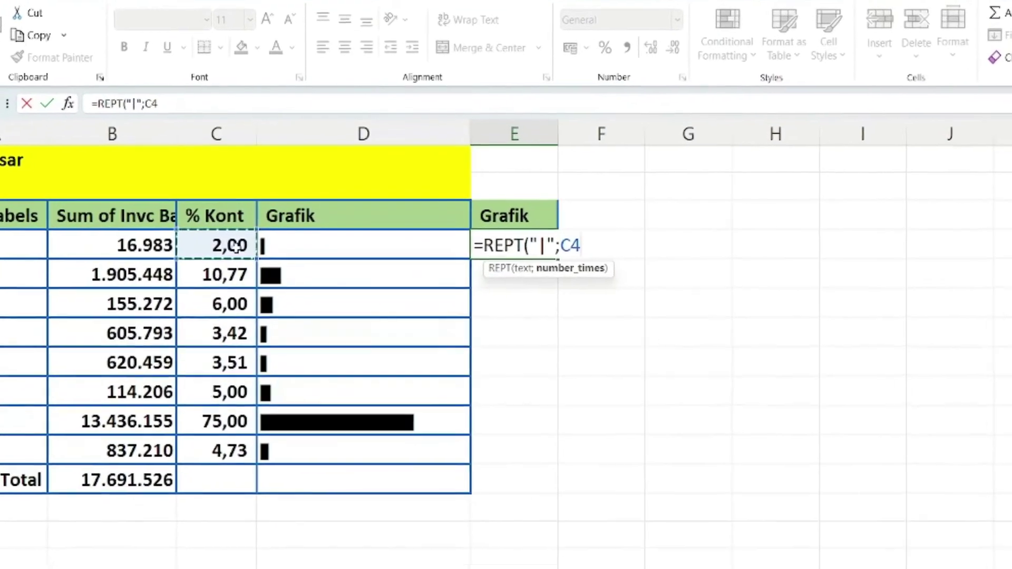
text())
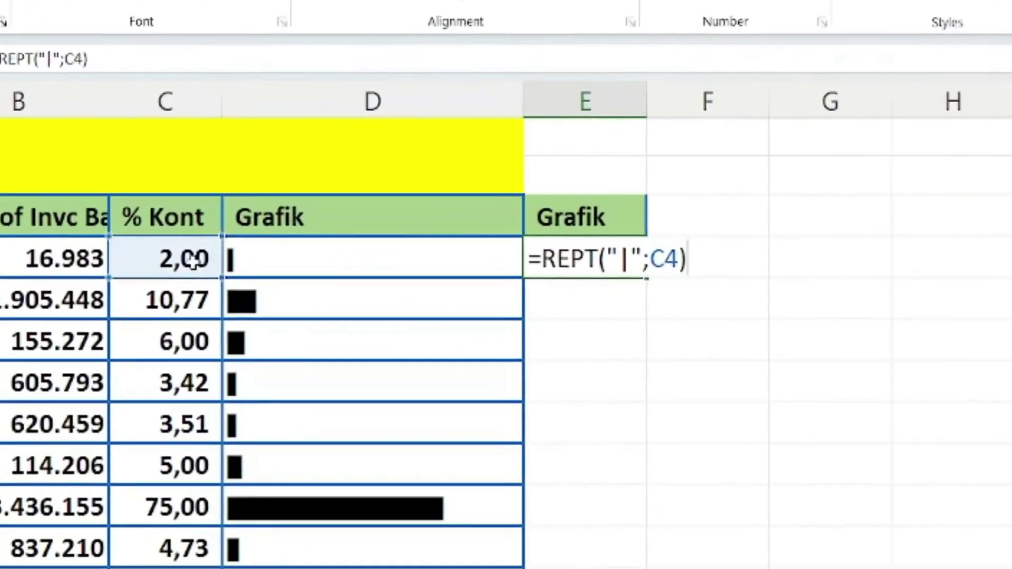
key(Return)
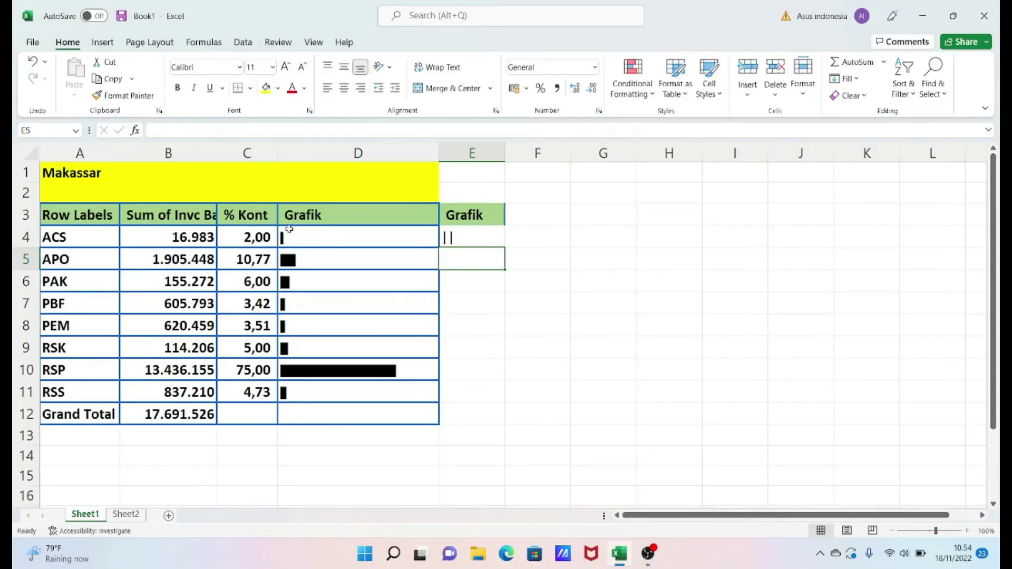
Step: Fill the E4 REPT formula down through E11
click(473, 239)
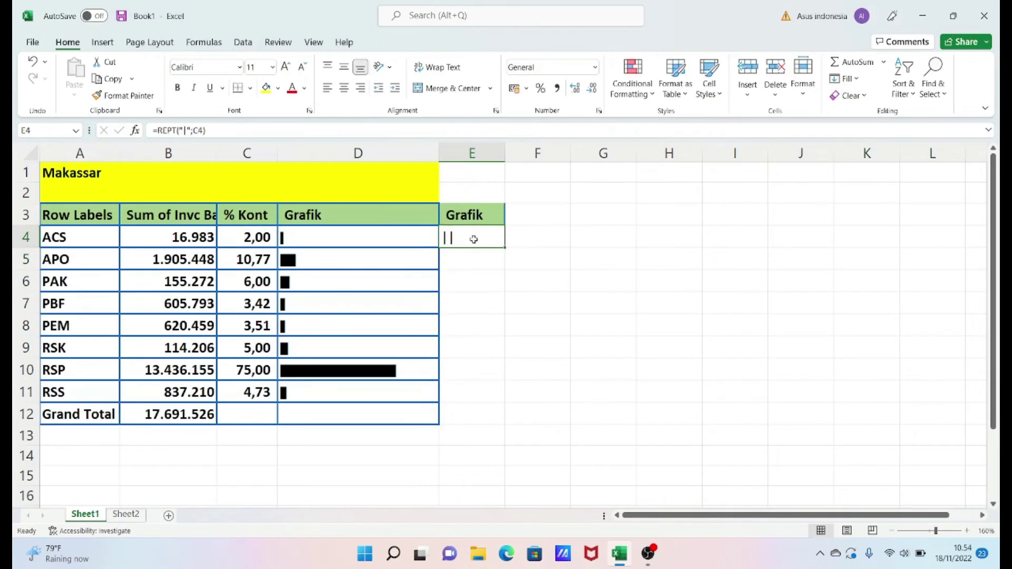
drag(505, 249, 501, 445)
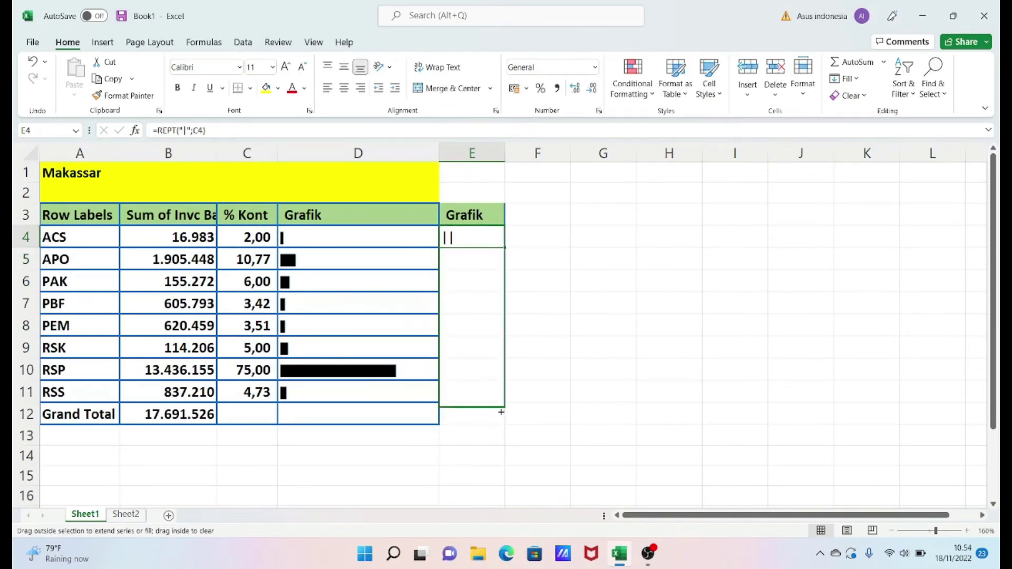
drag(501, 445, 499, 408)
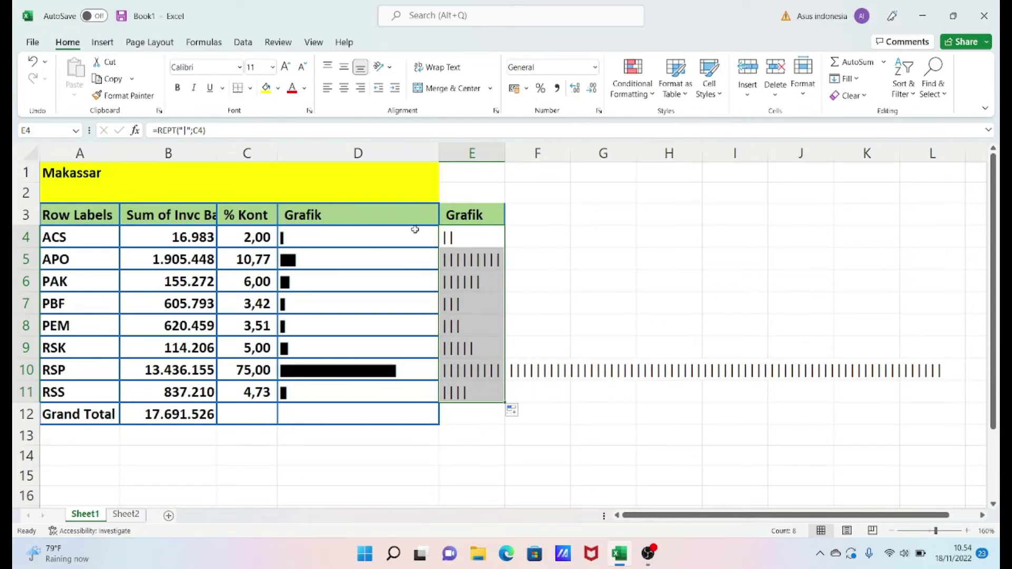
Step: Set E4:E11 to the Stencil font so the pipes become solid bars
click(240, 67)
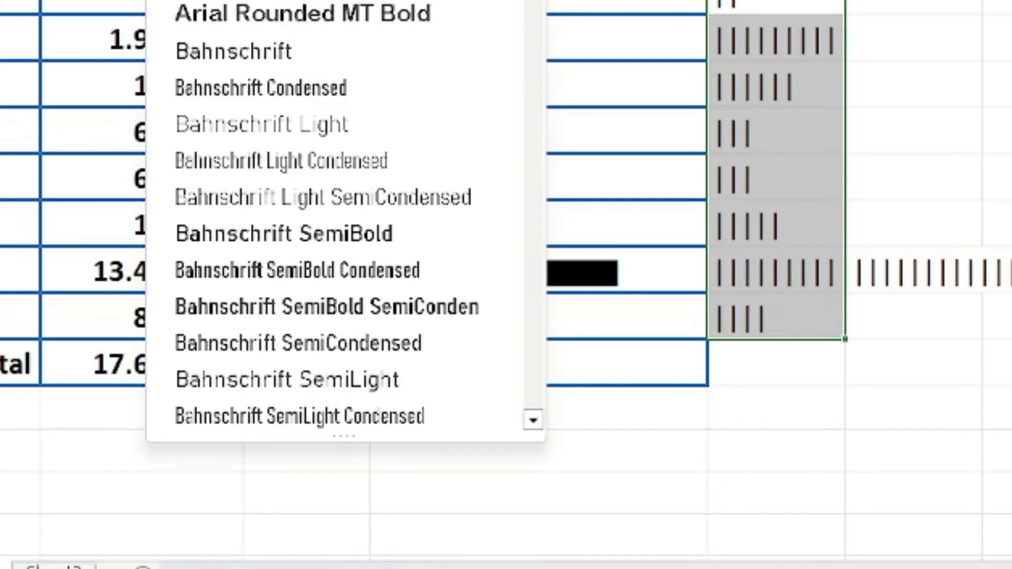
text(ste)
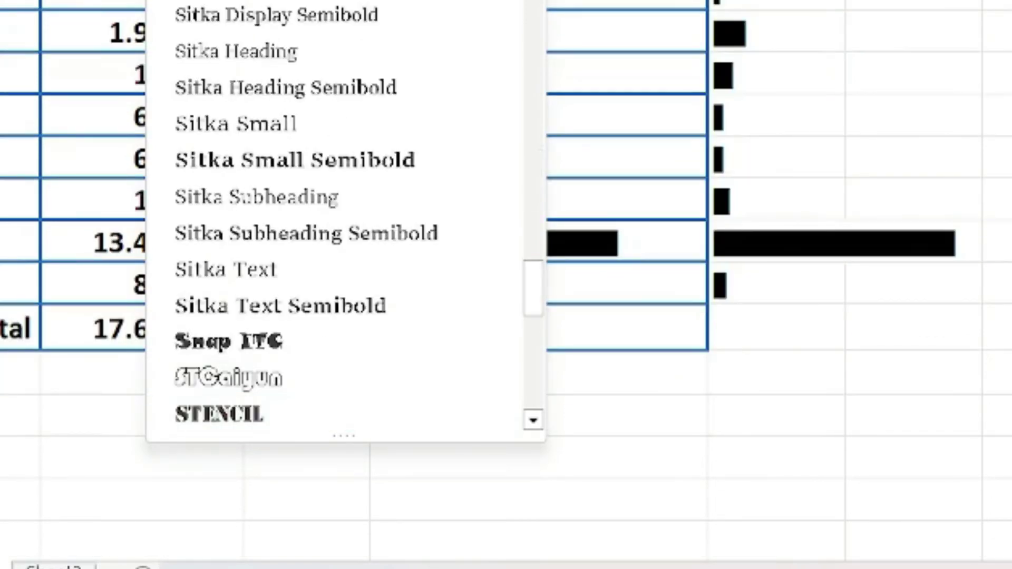
text(ncil)
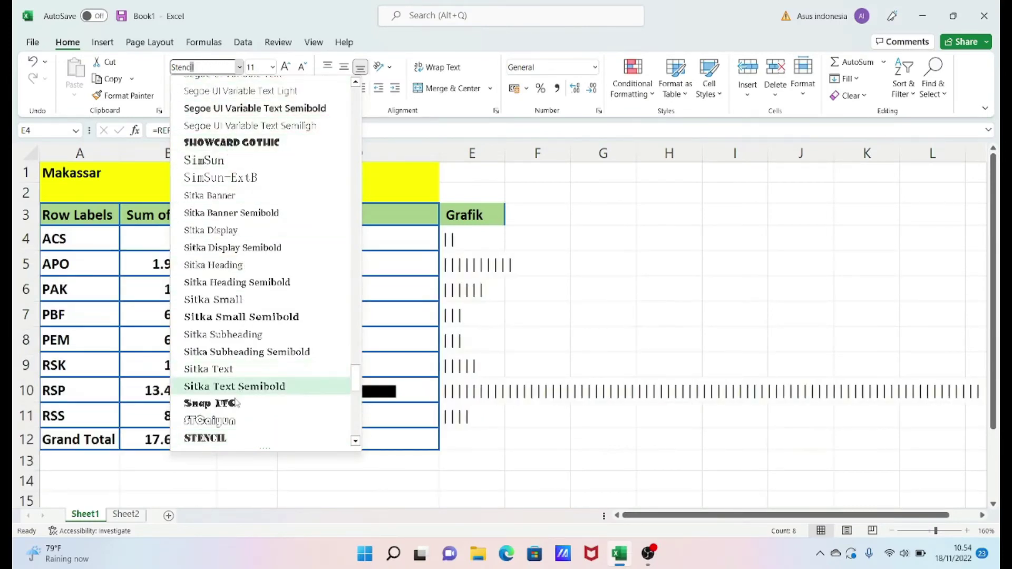
click(231, 440)
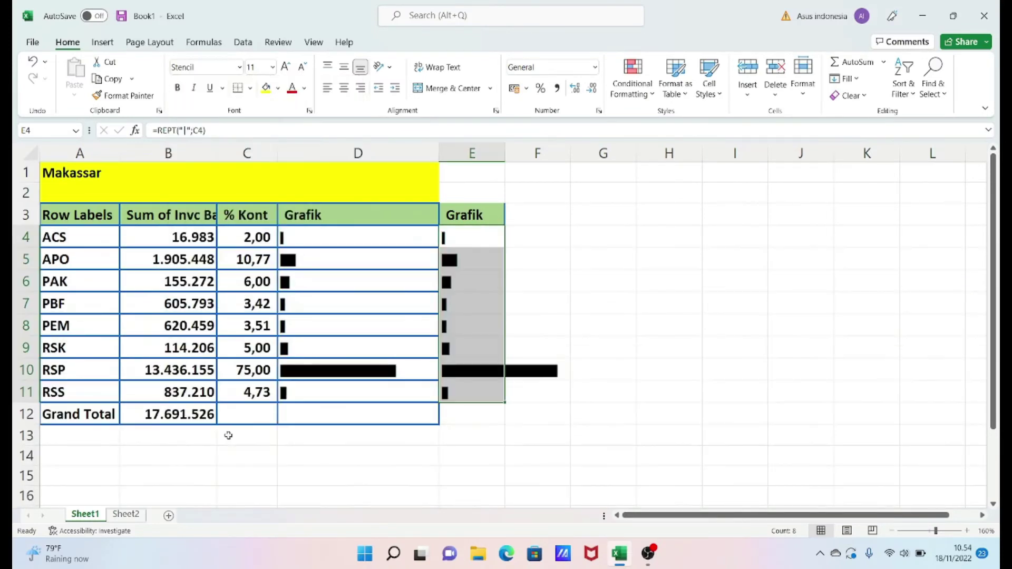